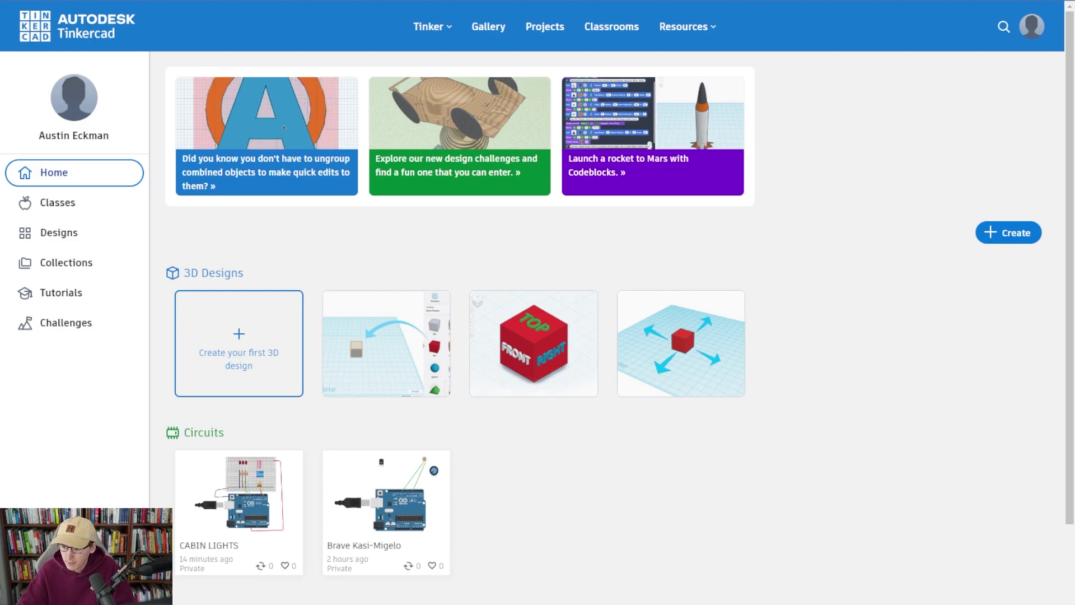
pyautogui.click(246, 493)
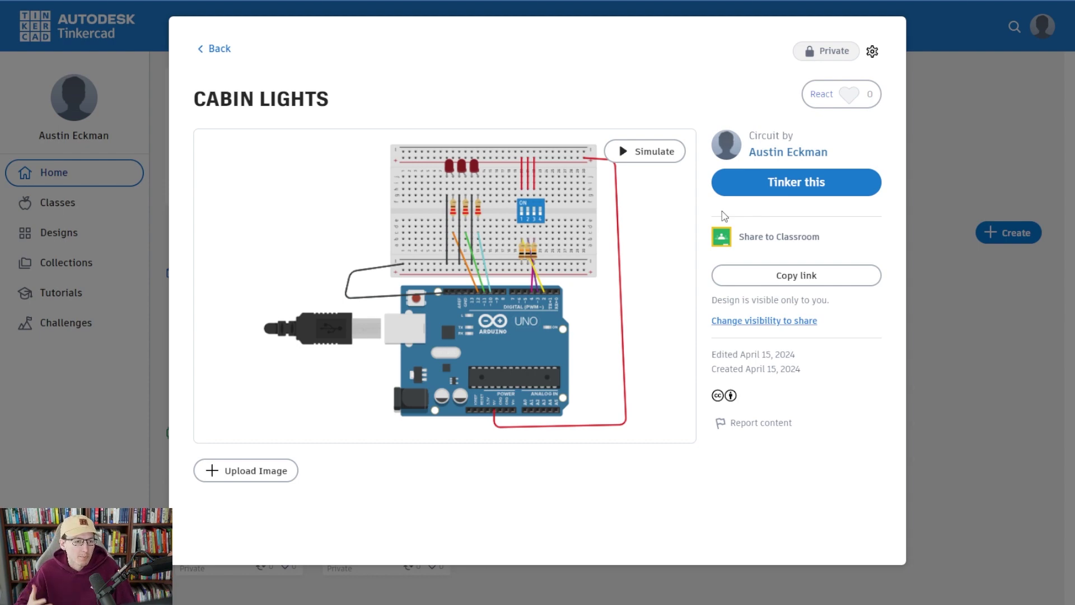
pyautogui.click(973, 441)
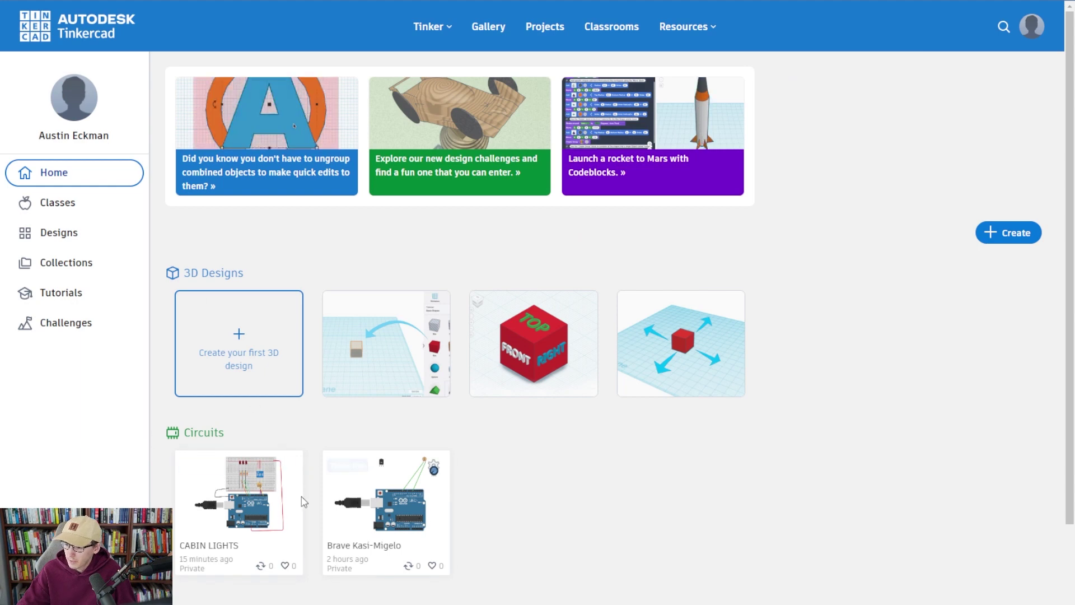
pyautogui.moveTo(302, 502)
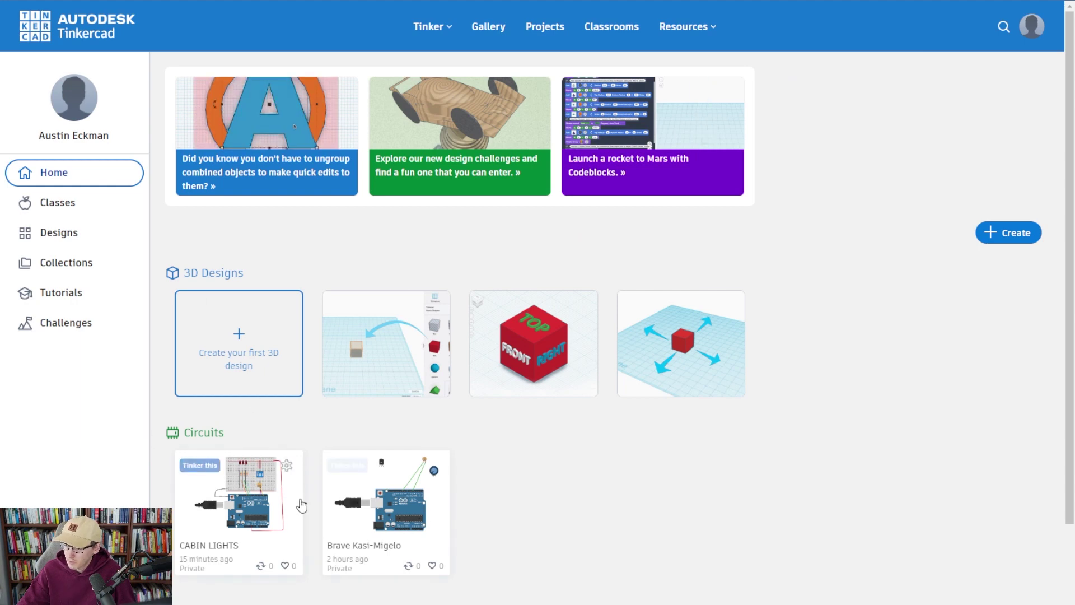
pyautogui.click(287, 473)
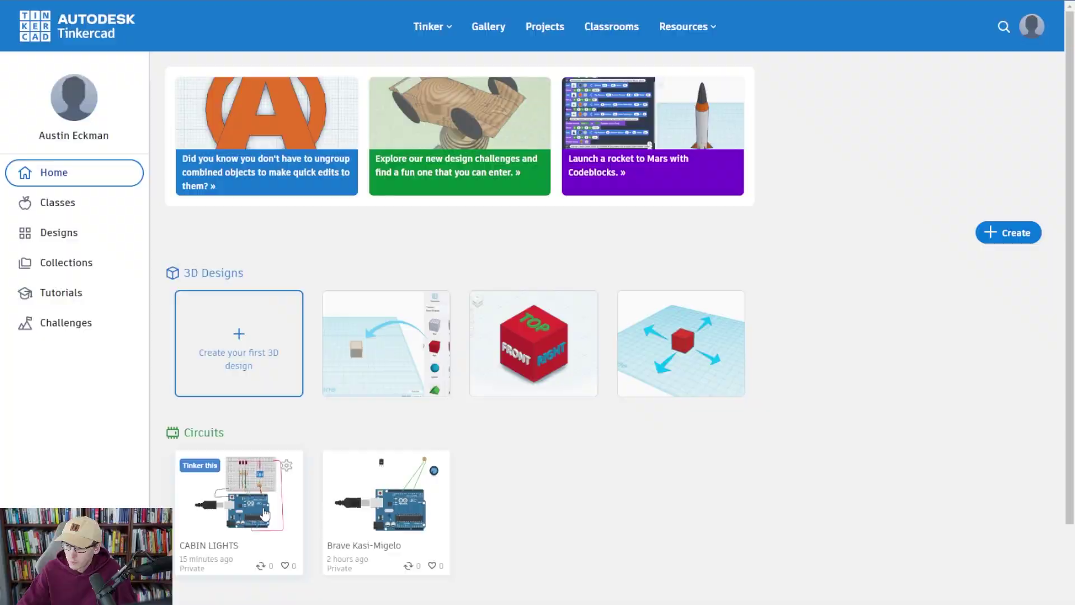
# Open the design properties of the CABIN LIGHTS circuit
pyautogui.click(265, 514)
pyautogui.click(874, 51)
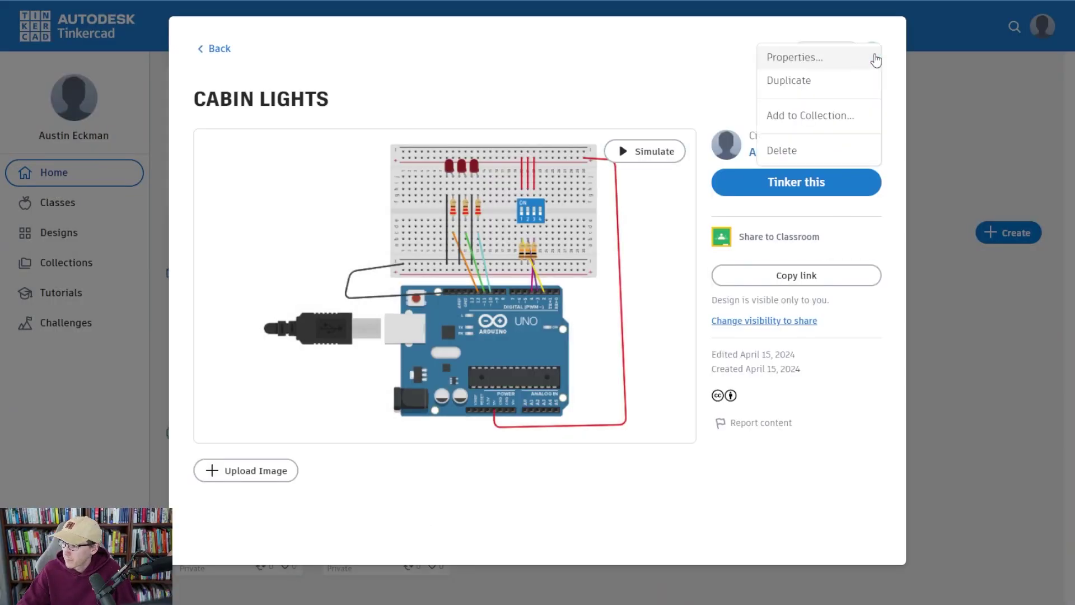
pyautogui.click(848, 62)
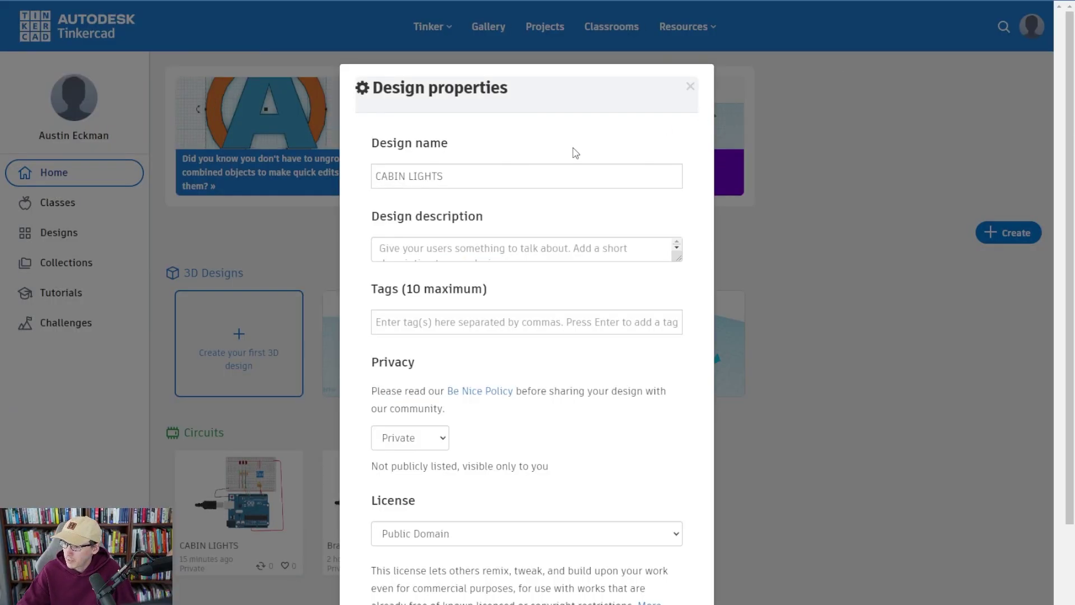
# Rename the design as "CABIN LIGHTS - Creative Day 1"
pyautogui.click(463, 177)
pyautogui.hotkey('ctrl', 'shift', 'Left')
pyautogui.hotkey('ctrl', 'shift', 'Left')
pyautogui.click(482, 177)
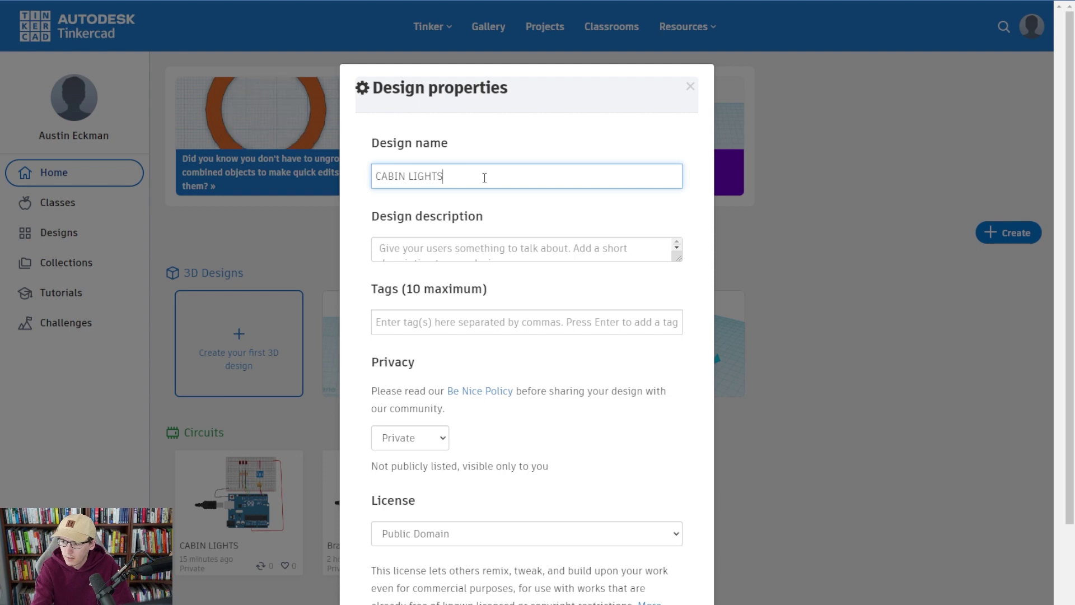
pyautogui.write('- Creat')
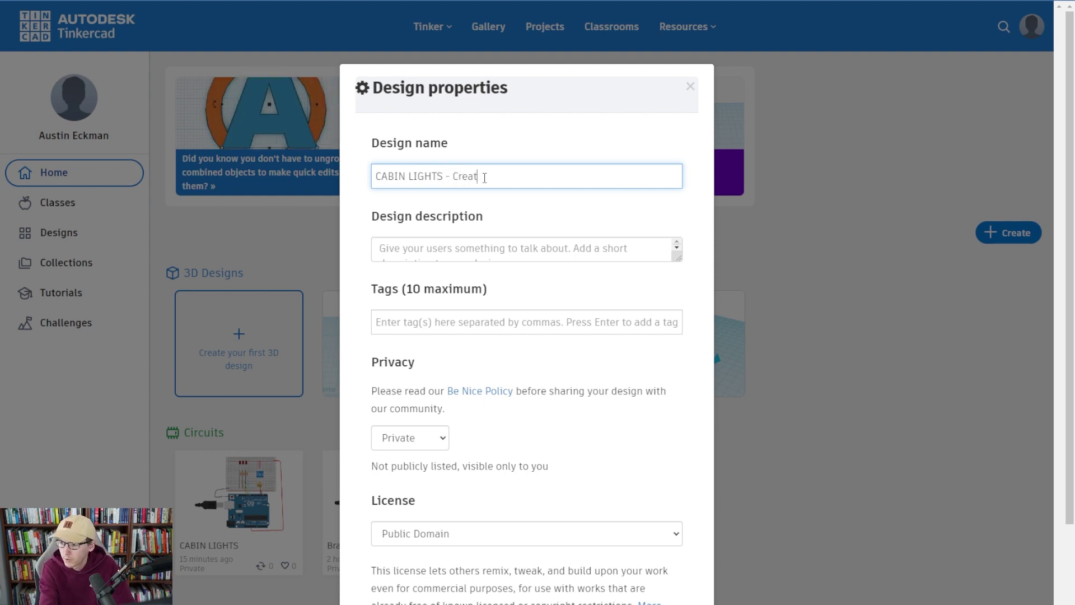
pyautogui.write('ive Day 1')
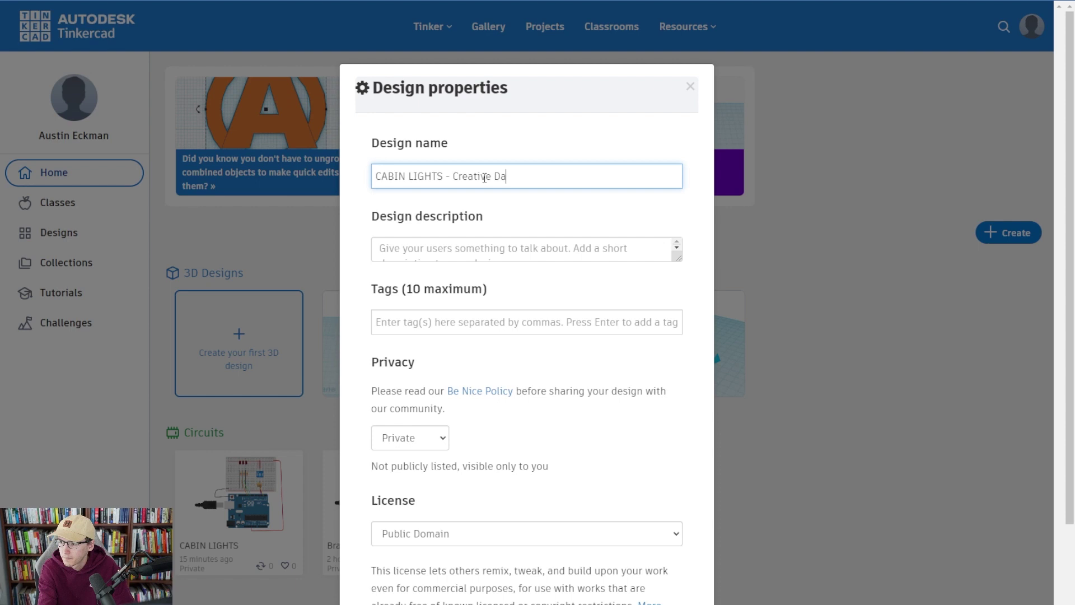
pyautogui.click(594, 206)
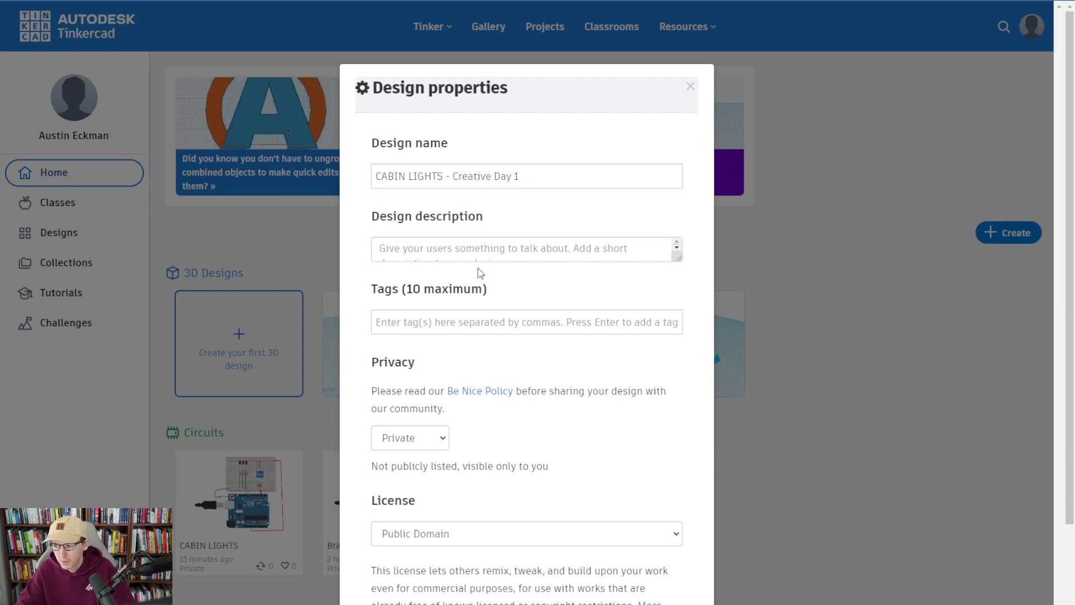
# Copy "Creative Day 1" from the design name into the design description
pyautogui.click(471, 251)
pyautogui.moveTo(529, 174); pyautogui.dragTo(453, 173)
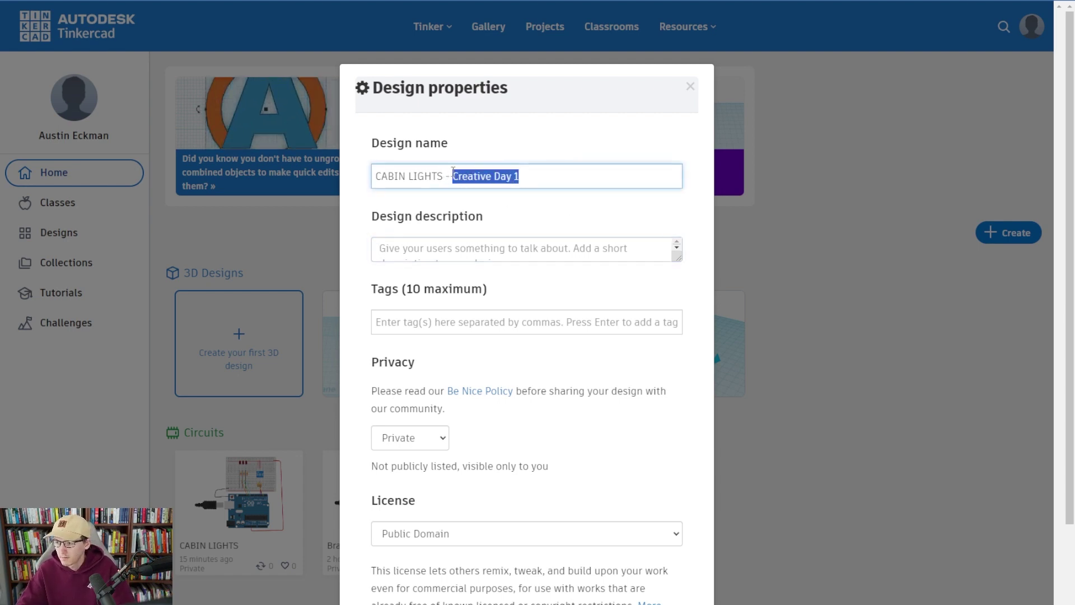
pyautogui.hotkey('ctrl', 'c')
pyautogui.click(570, 251)
pyautogui.hotkey('ctrl', 'v')
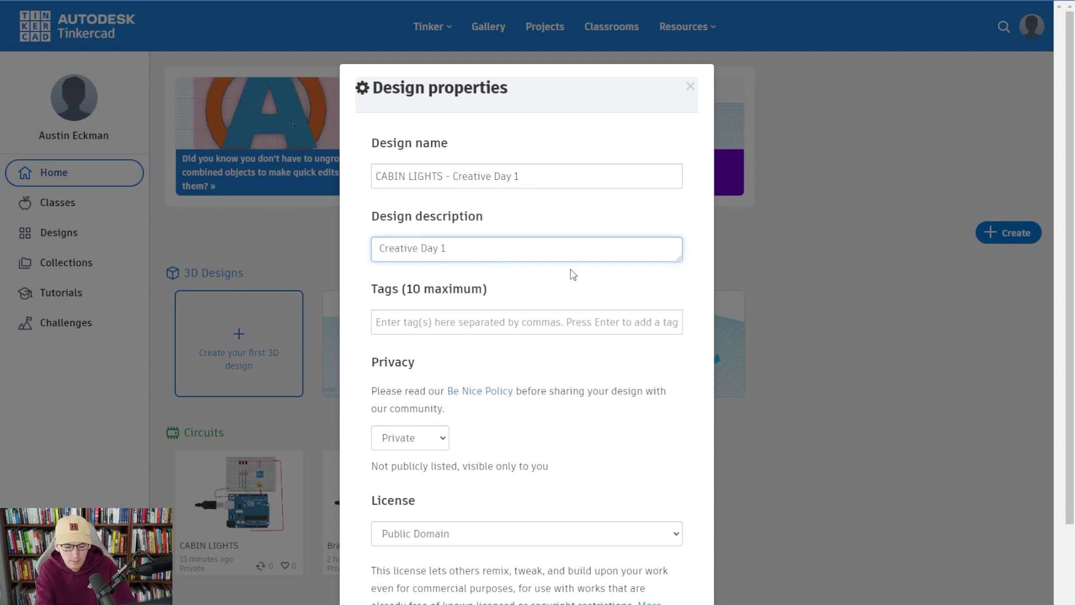
# Extend the description's first line to read "Creative Day 1 - Lost in space challenge"
pyautogui.write('- Lost in space')
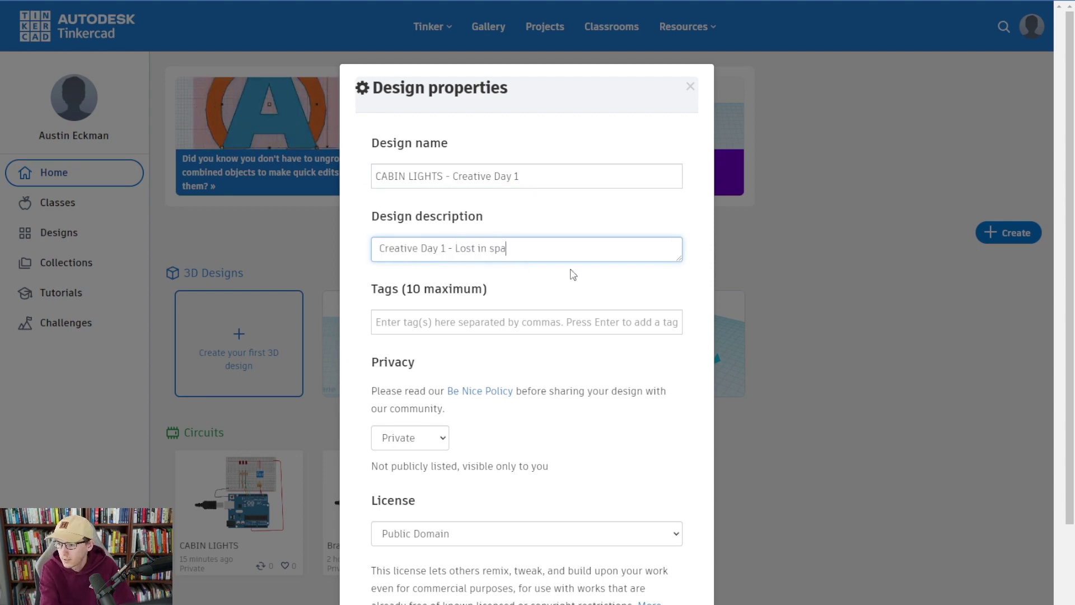
pyautogui.click(559, 278)
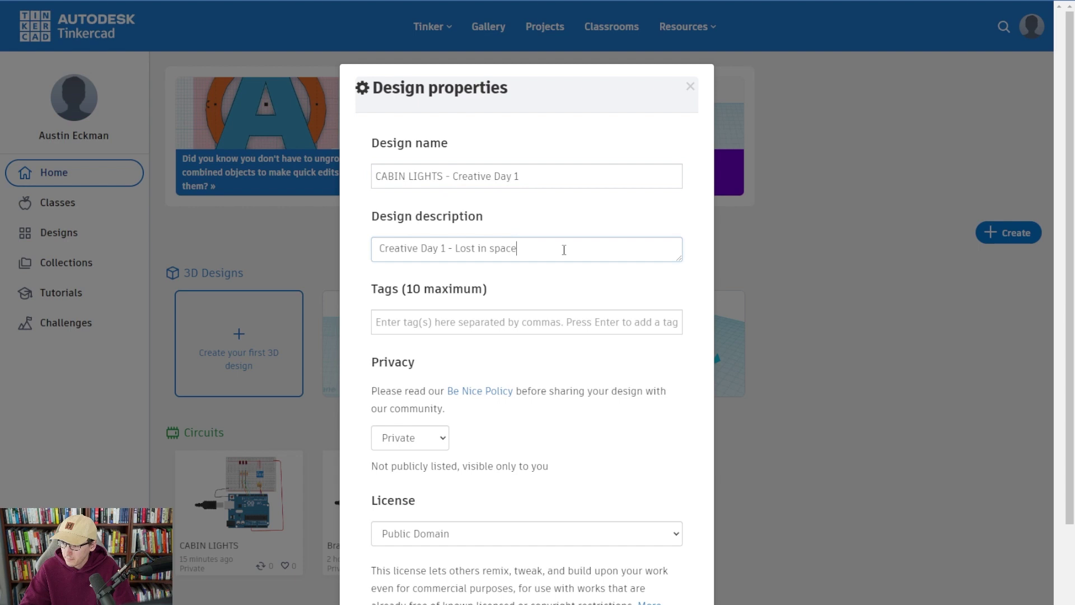
pyautogui.click(566, 249)
pyautogui.write('chalenge')
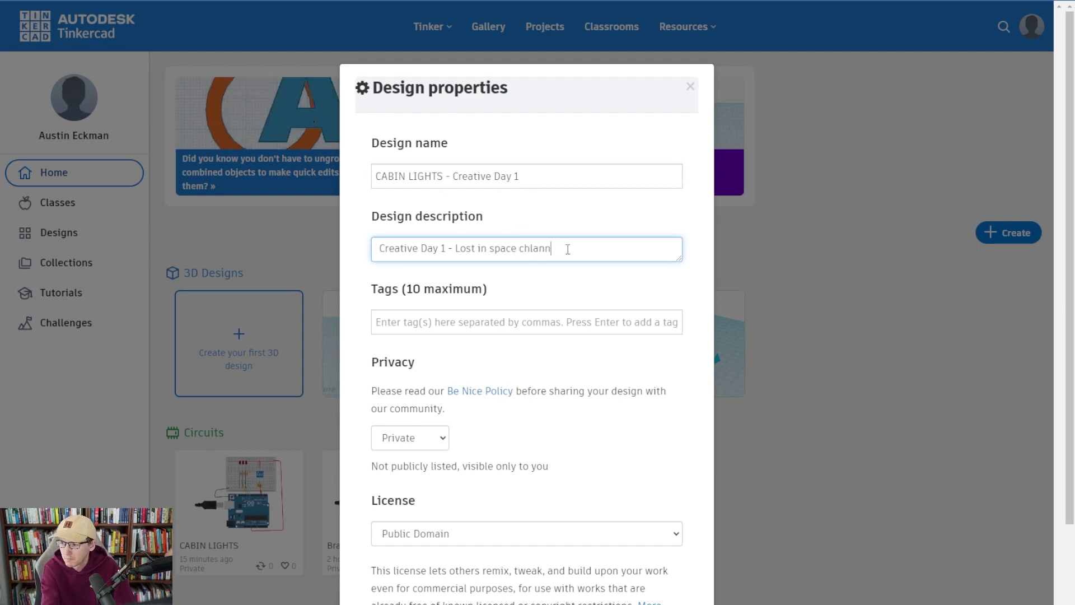
pyautogui.press('BackSpace')
pyautogui.press('BackSpace')
pyautogui.press('BackSpace')
pyautogui.press('BackSpace')
pyautogui.press('BackSpace')
pyautogui.write('llenge')
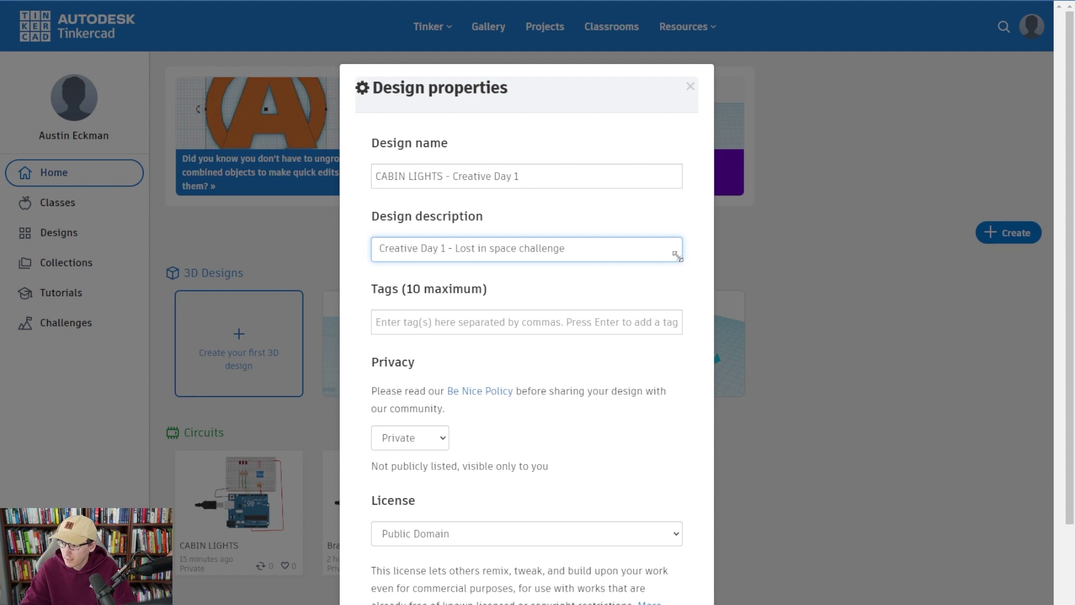
# Enlarge the description box and add the text "what you did" below a blank line
pyautogui.moveTo(679, 257); pyautogui.dragTo(683, 326)
pyautogui.press('Return')
pyautogui.press('Return')
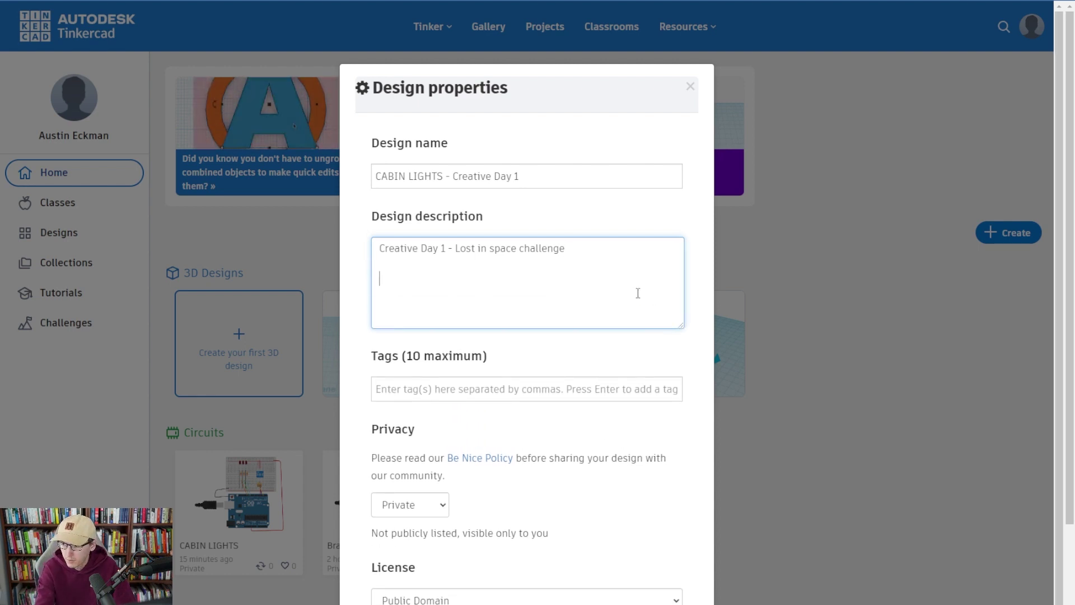
pyautogui.write('what')
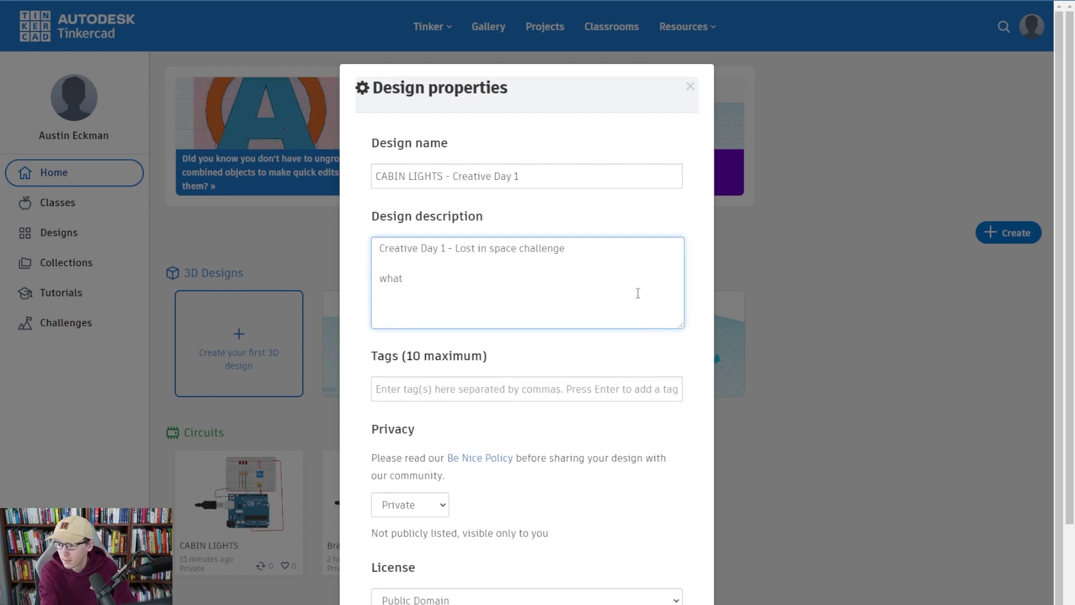
pyautogui.write(' you did')
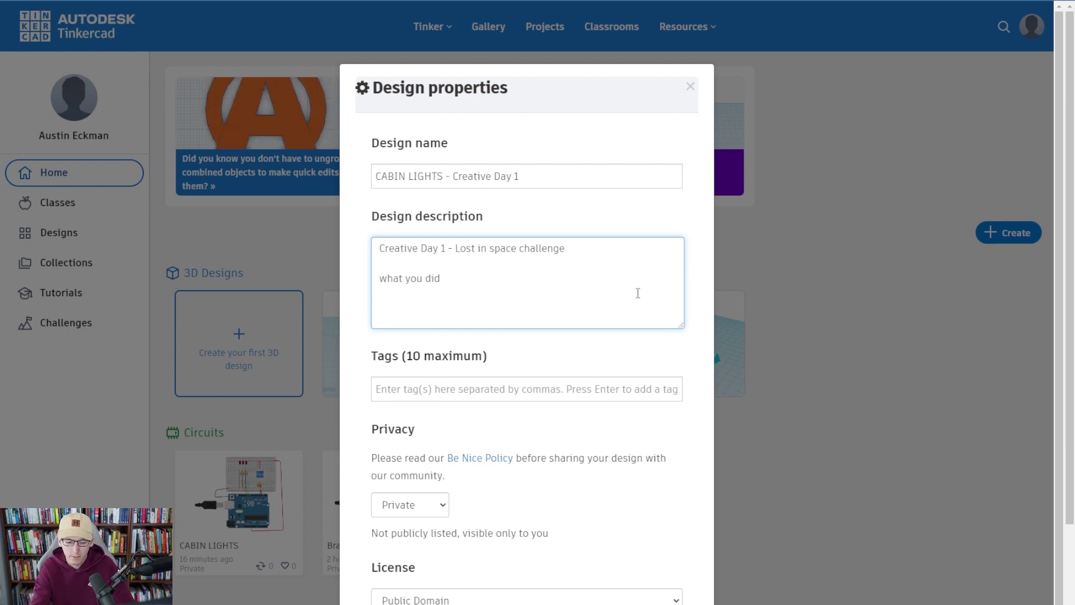
pyautogui.doubleClick(432, 279)
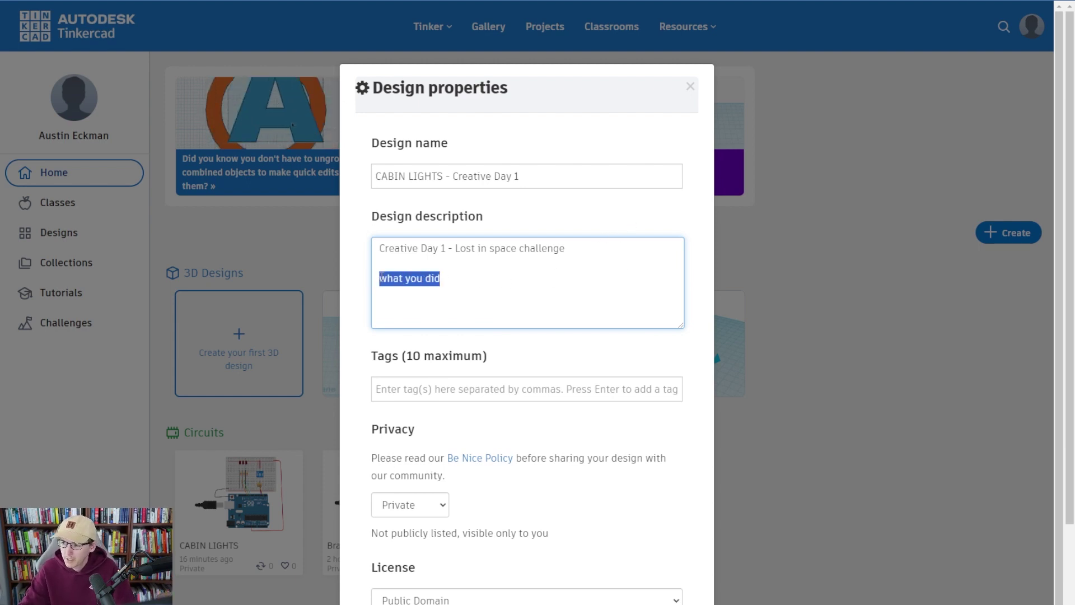
pyautogui.tripleClick(493, 281)
pyautogui.click(482, 284)
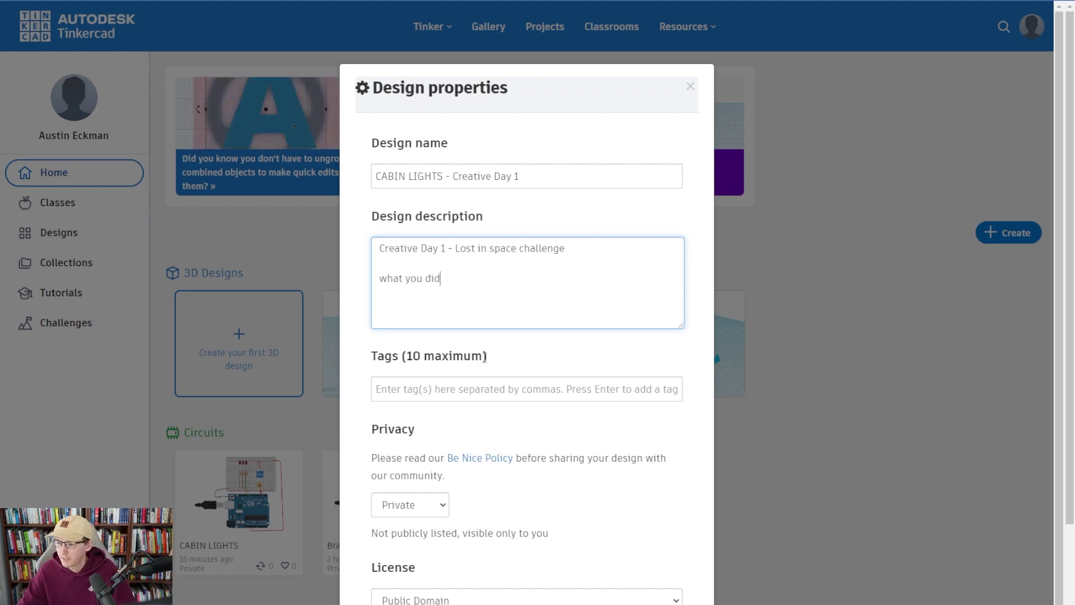
# Add the tag "inventr.io" to the design
pyautogui.click(481, 388)
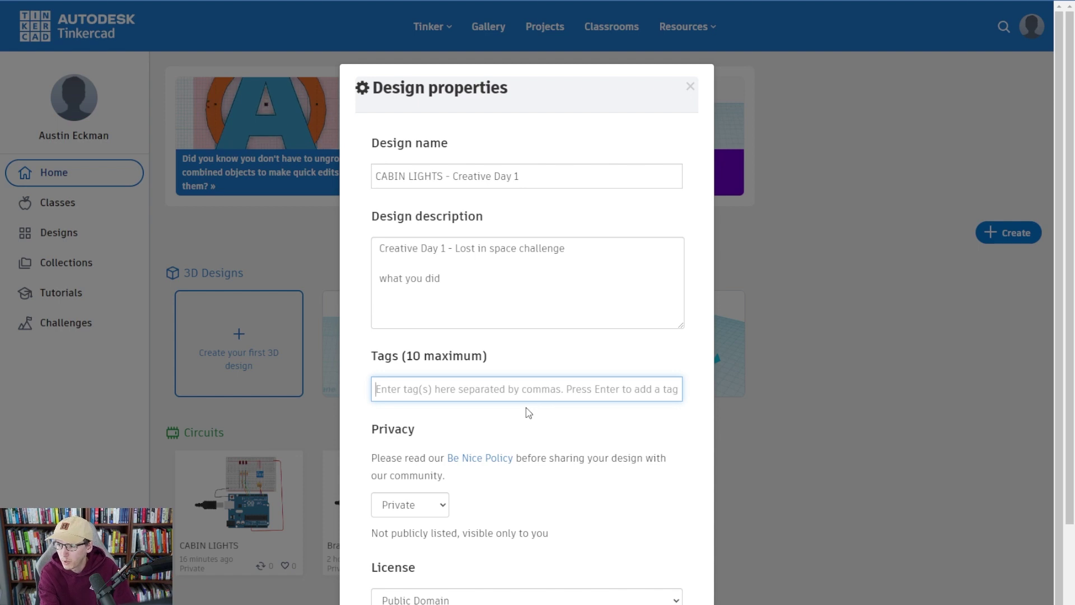
pyautogui.write('inventr.iu')
pyautogui.press('BackSpace')
pyautogui.write('o')
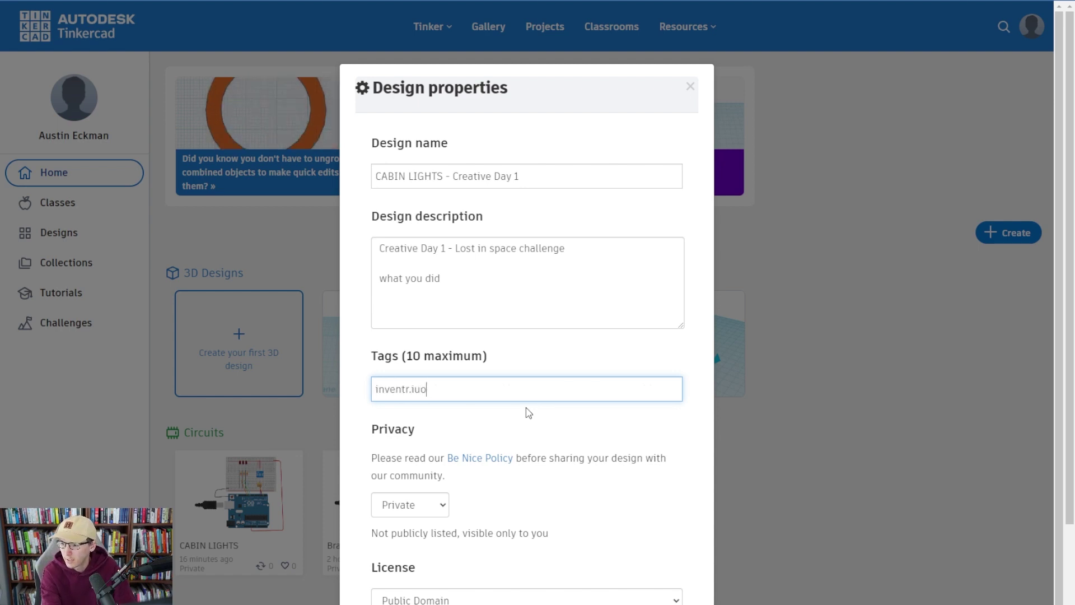
pyautogui.click(590, 427)
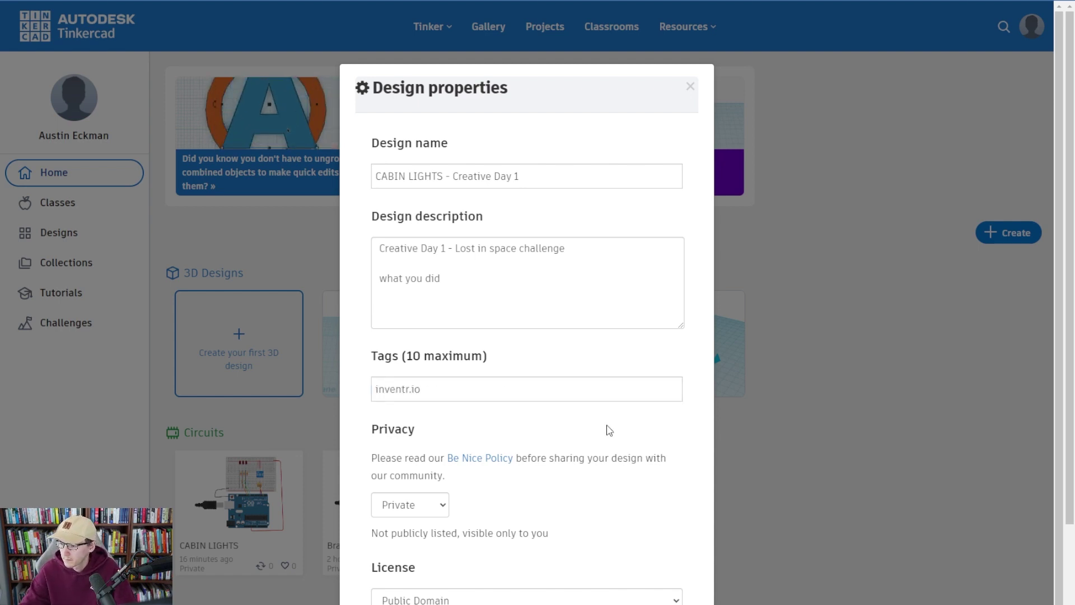
pyautogui.click(535, 387)
pyautogui.press('Return')
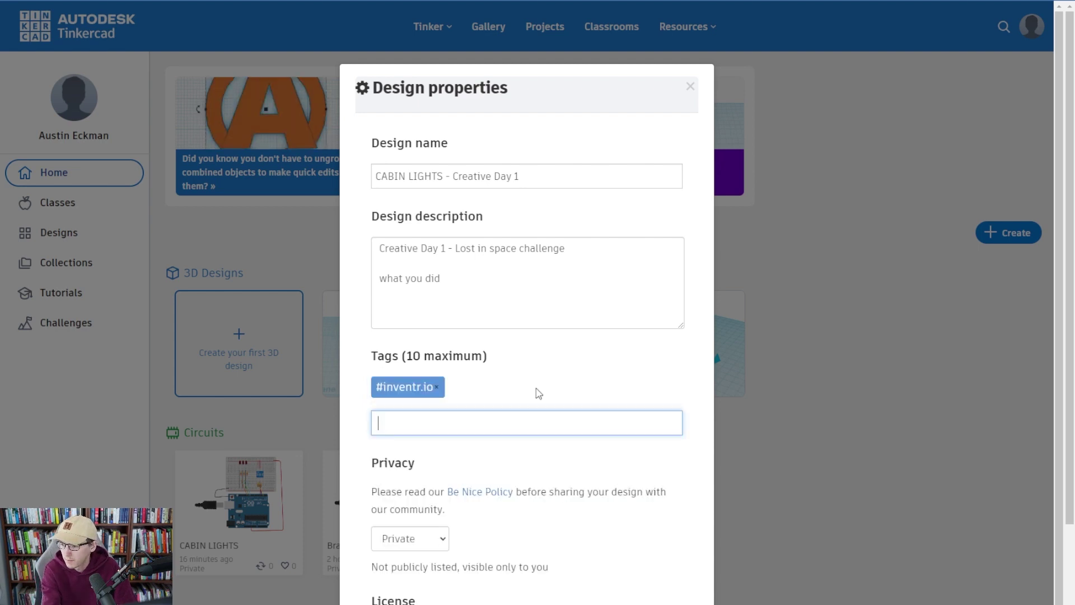
# Add a second tag, "lostinspace", to the design
pyautogui.write('lo')
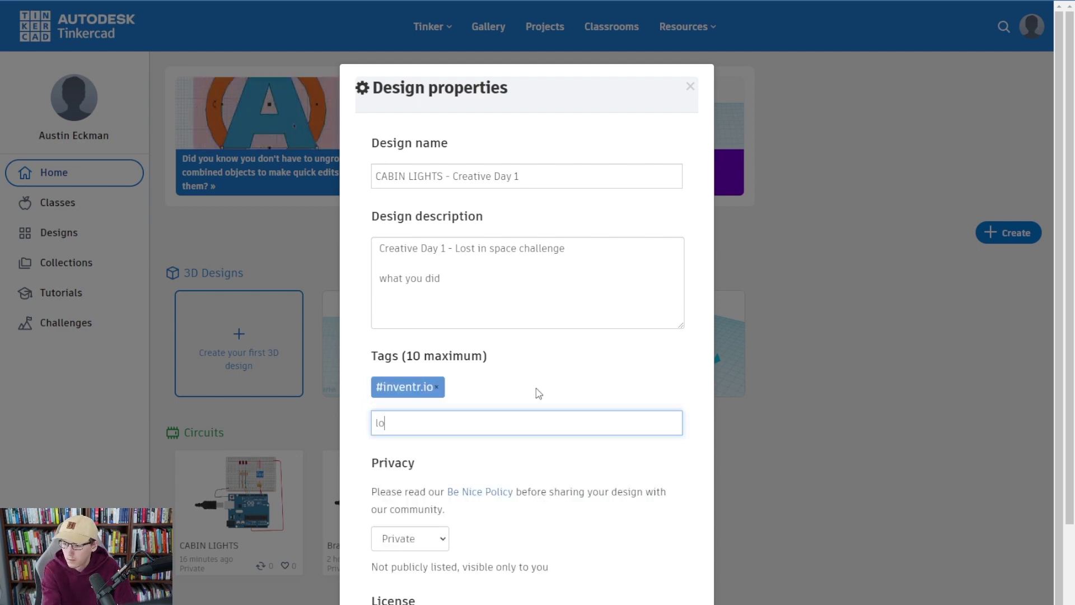
pyautogui.write('stinspace')
pyautogui.press('Return')
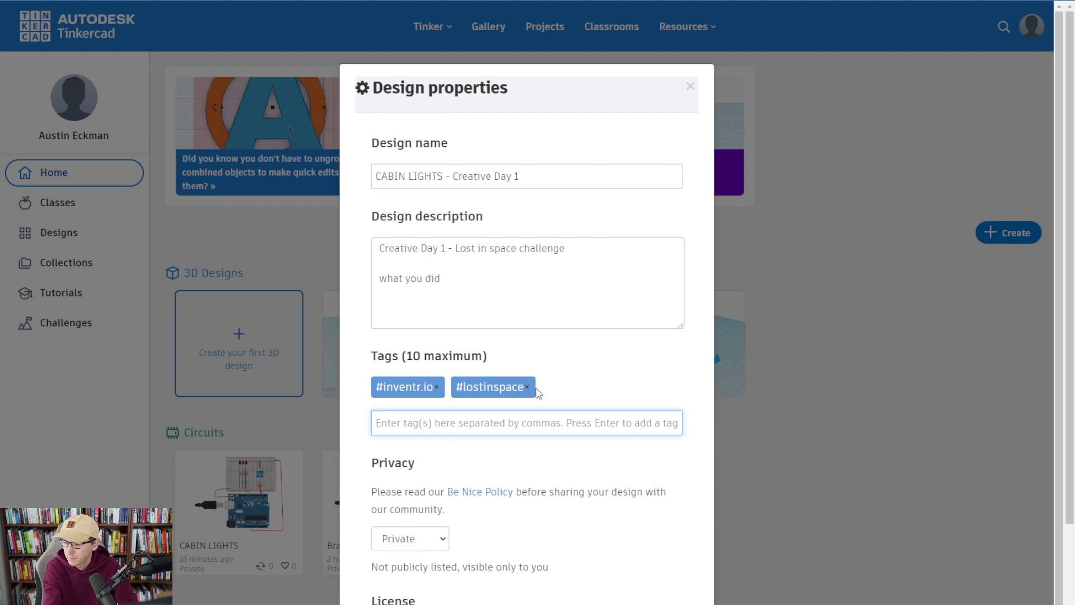
pyautogui.click(499, 479)
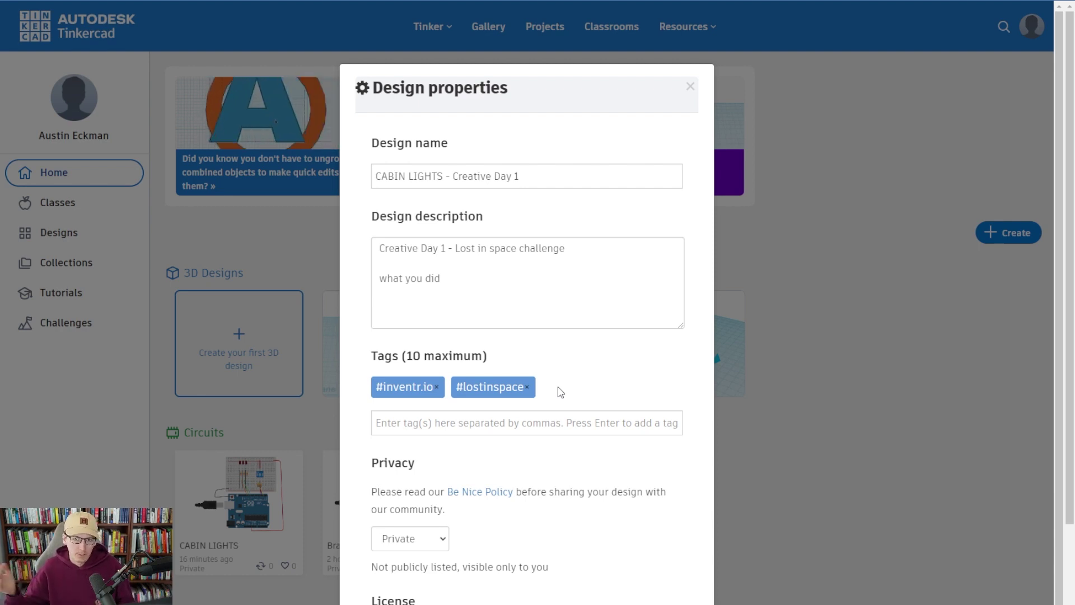
# Set the design's privacy to Public and complete the robot check by selecting every image with a bus
pyautogui.scroll(-1, 565, 390)
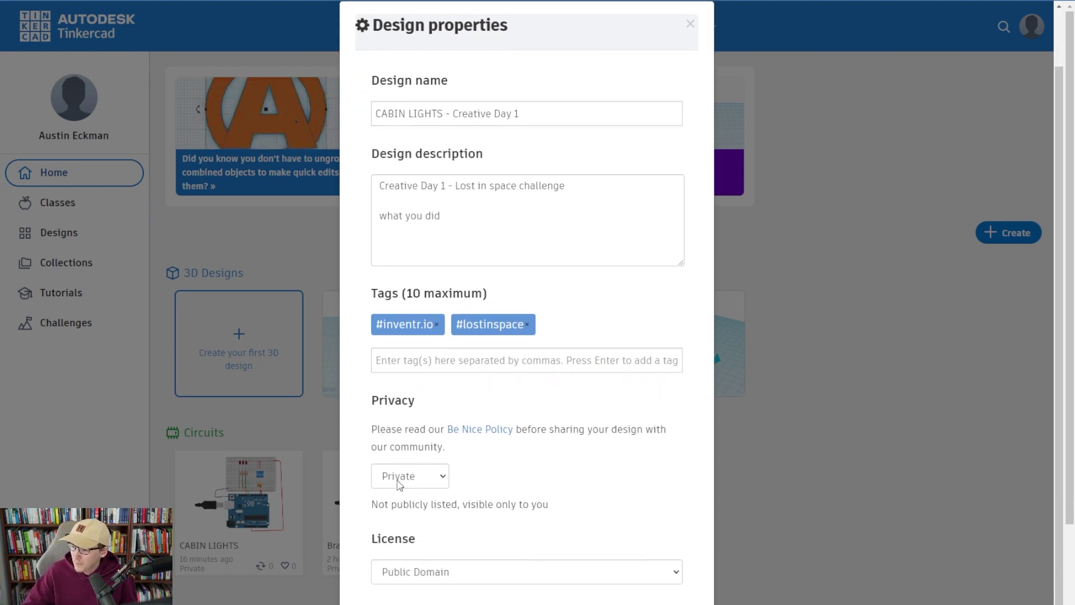
pyautogui.click(413, 475)
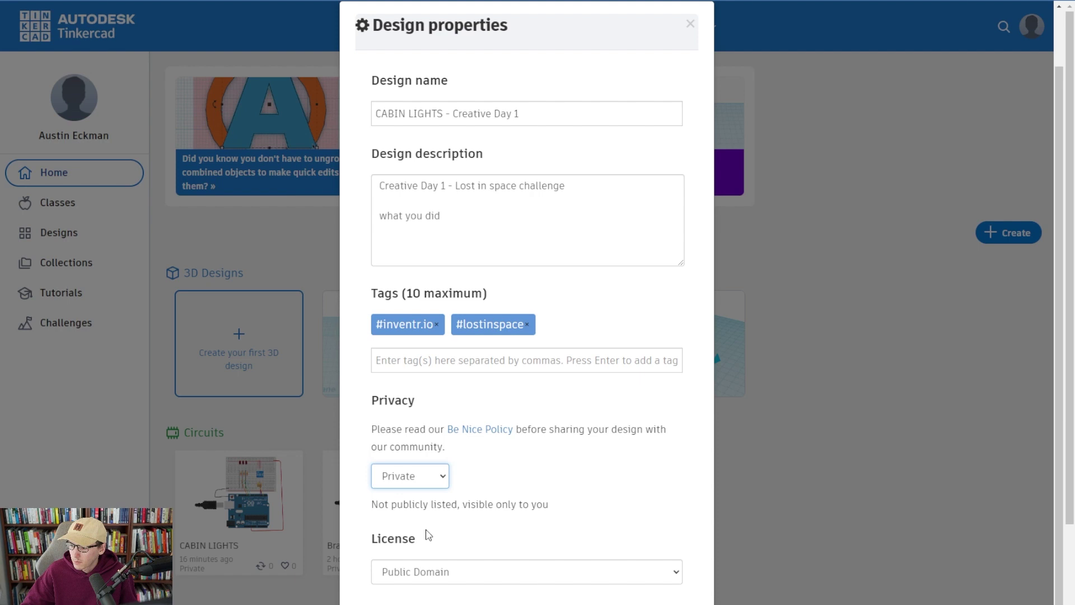
pyautogui.click(412, 522)
pyautogui.click(412, 547)
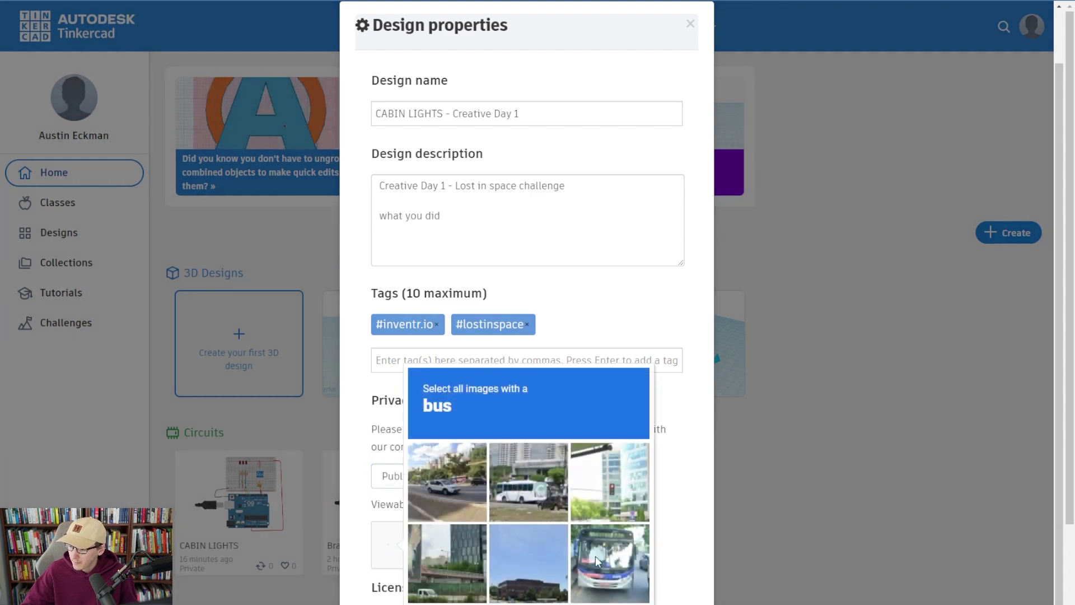
pyautogui.click(525, 485)
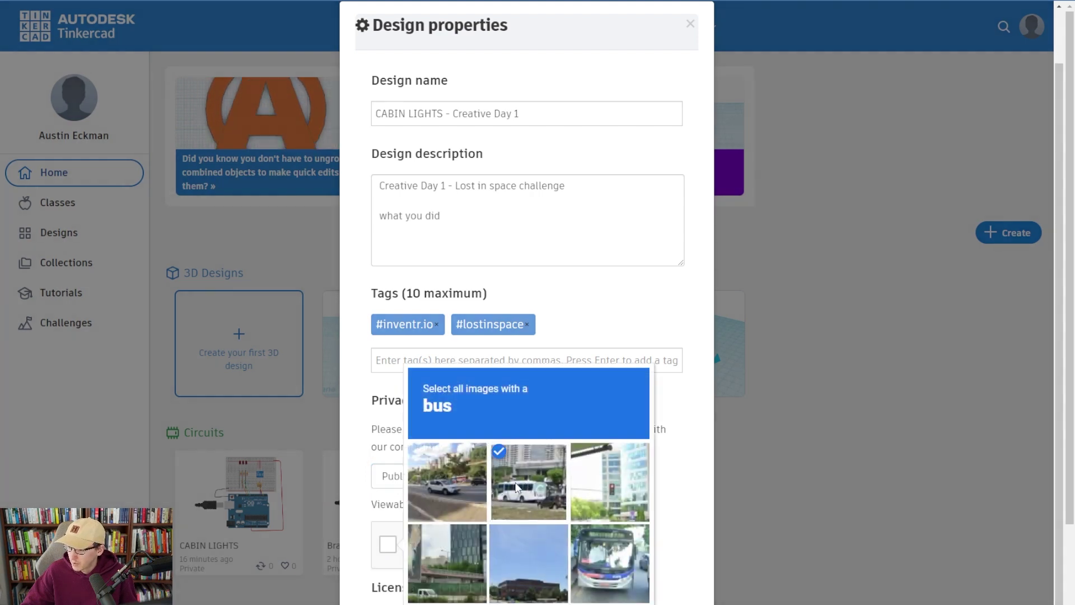
pyautogui.click(596, 582)
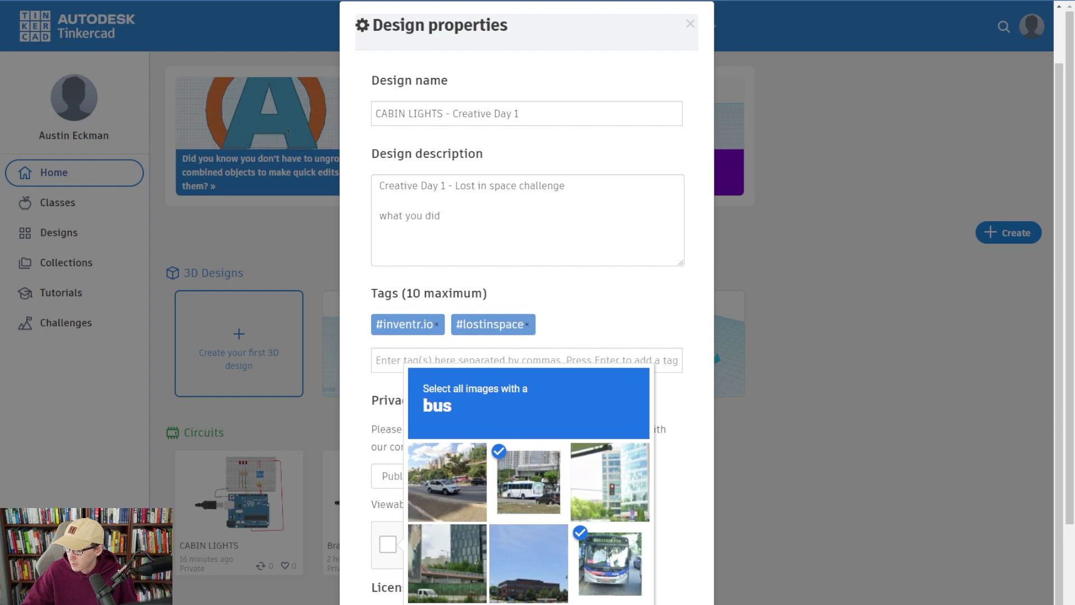
pyautogui.click(632, 578)
pyautogui.scroll(-1, 632, 579)
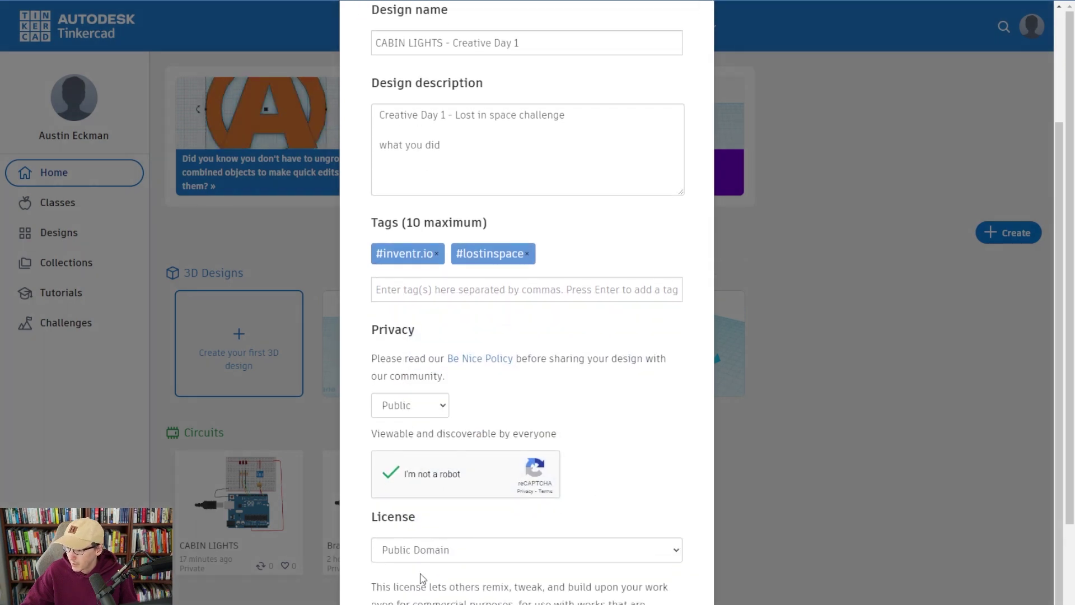
# Keep the license as Public Domain, save the design properties and close the design's detail page
pyautogui.click(427, 549)
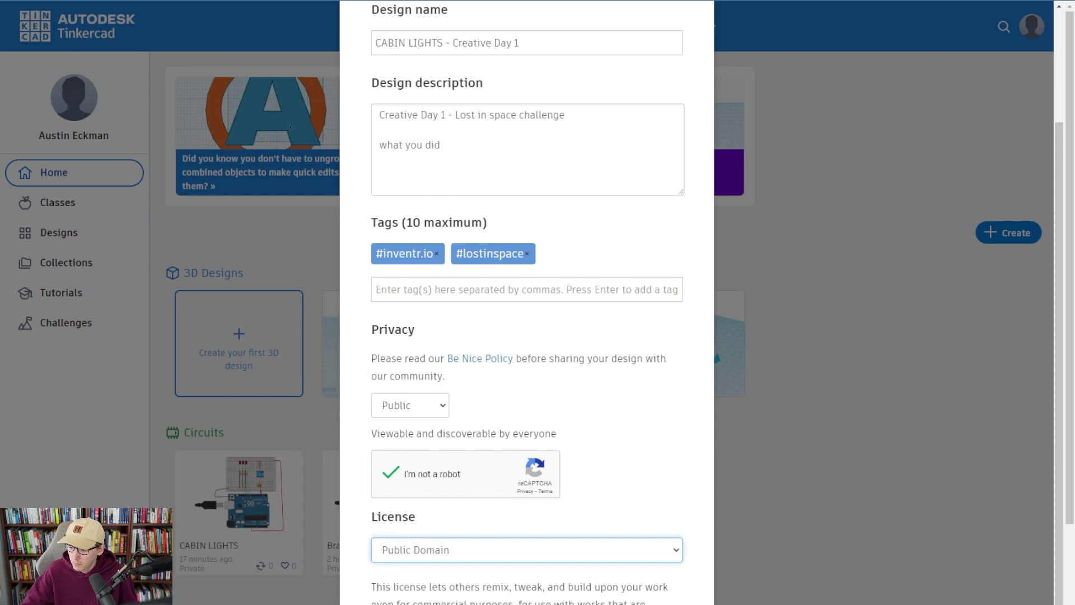
pyautogui.moveTo(492, 600); pyautogui.dragTo(497, 600)
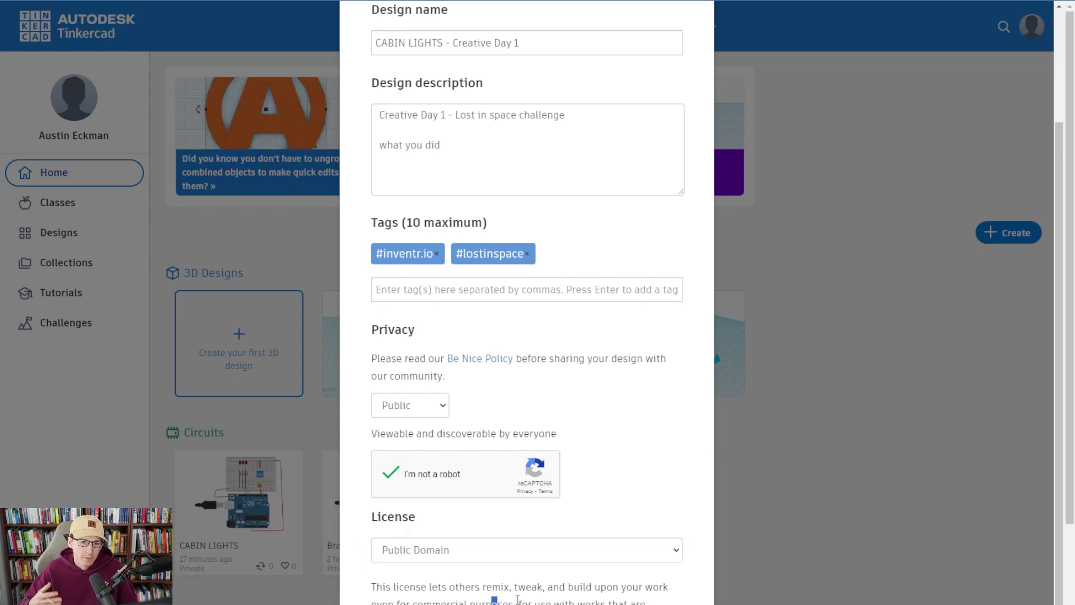
pyautogui.click(518, 599)
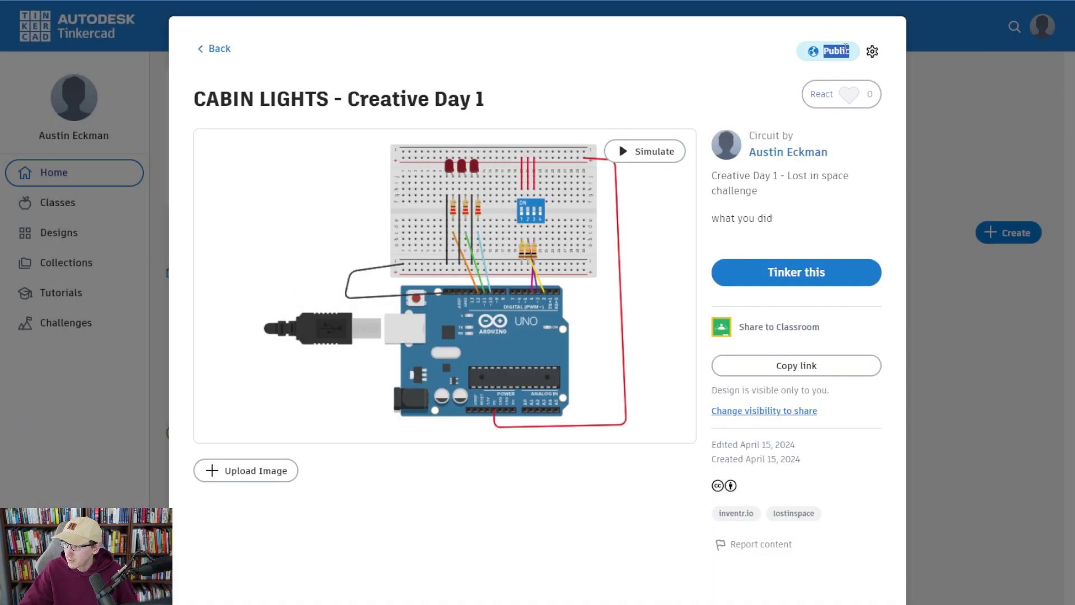
pyautogui.click(960, 391)
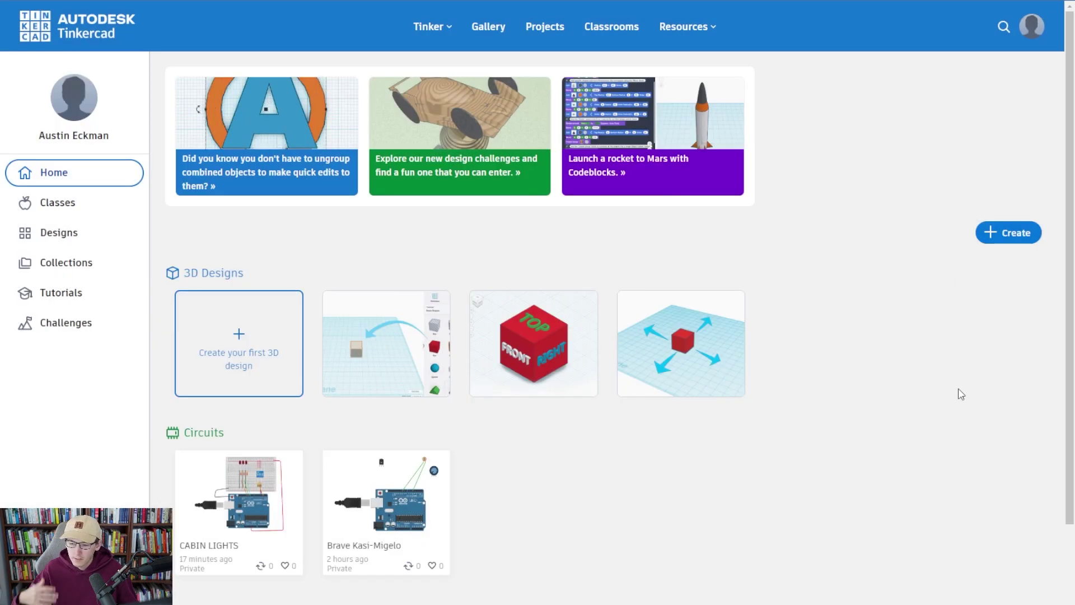